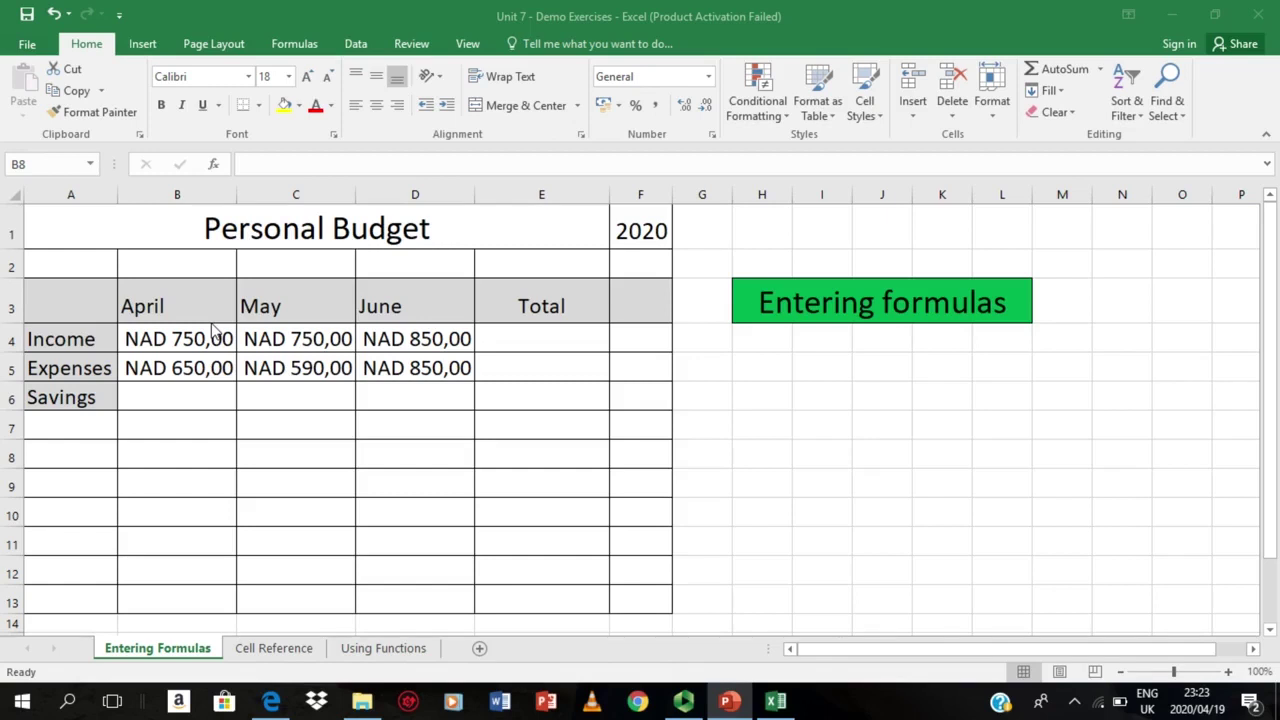
- Begin a formula with an equals sign in the April Savings cell B6
click(178, 398)
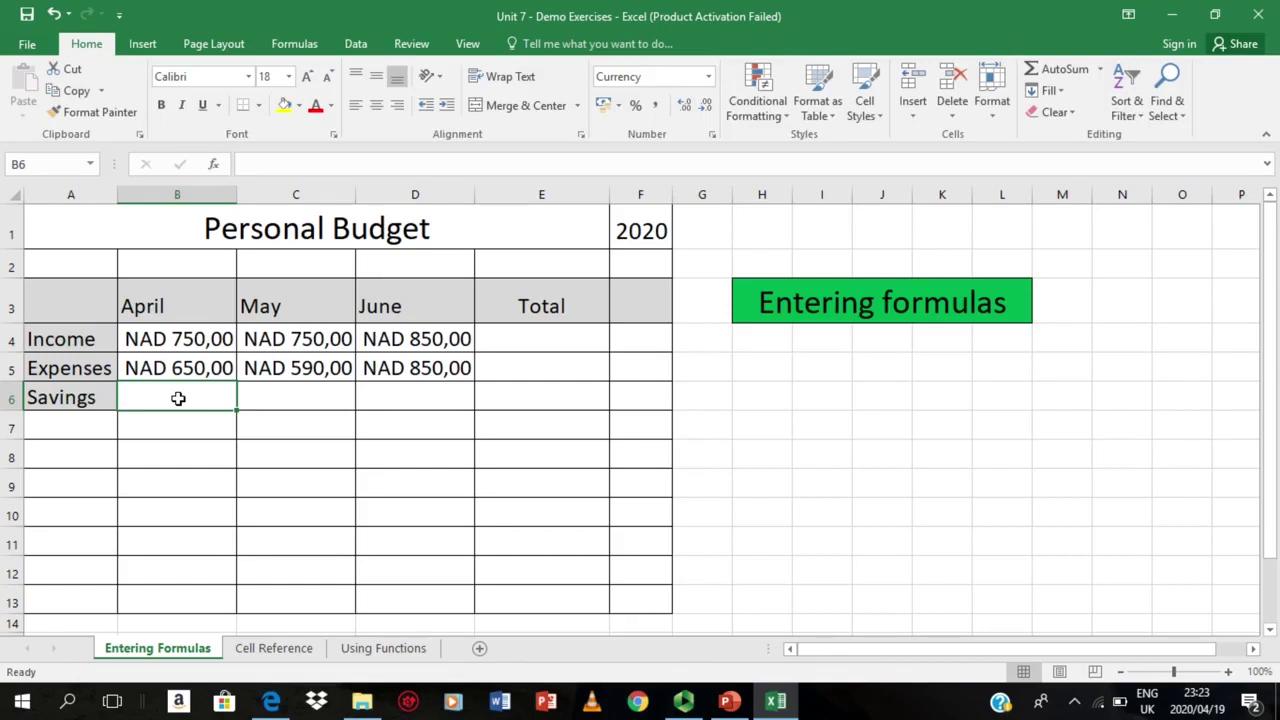
text(=)
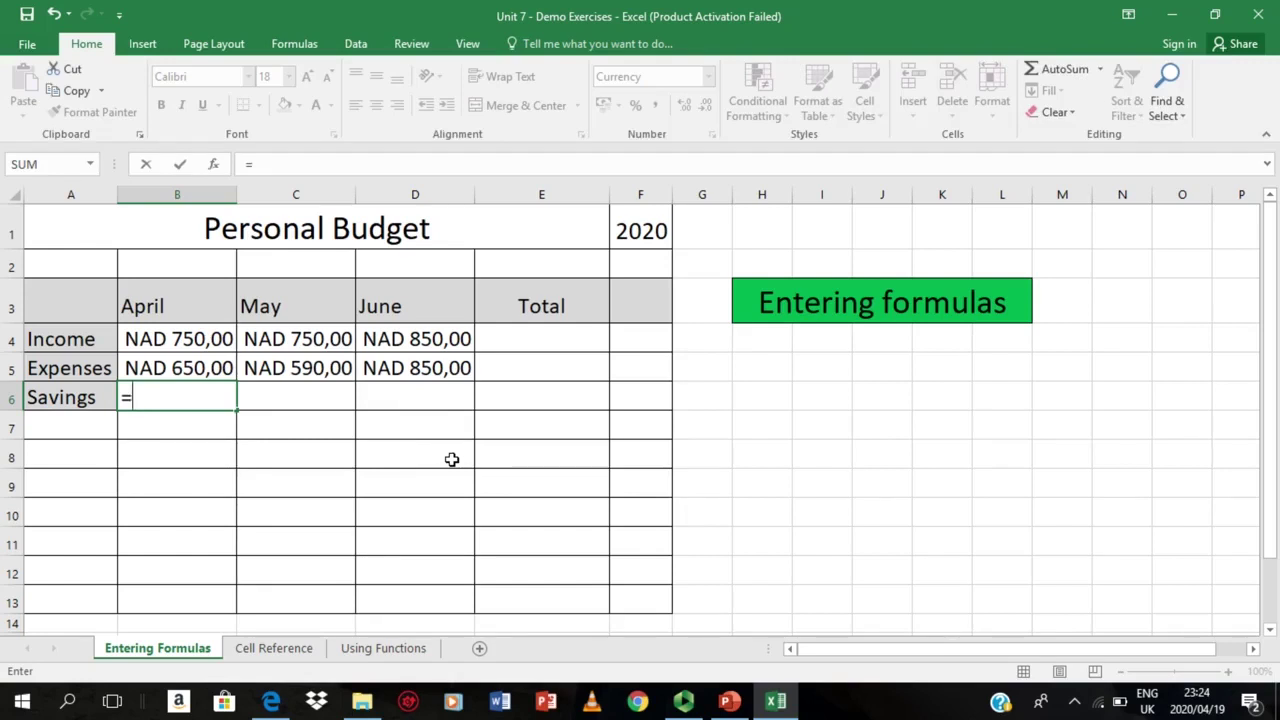
click(452, 459)
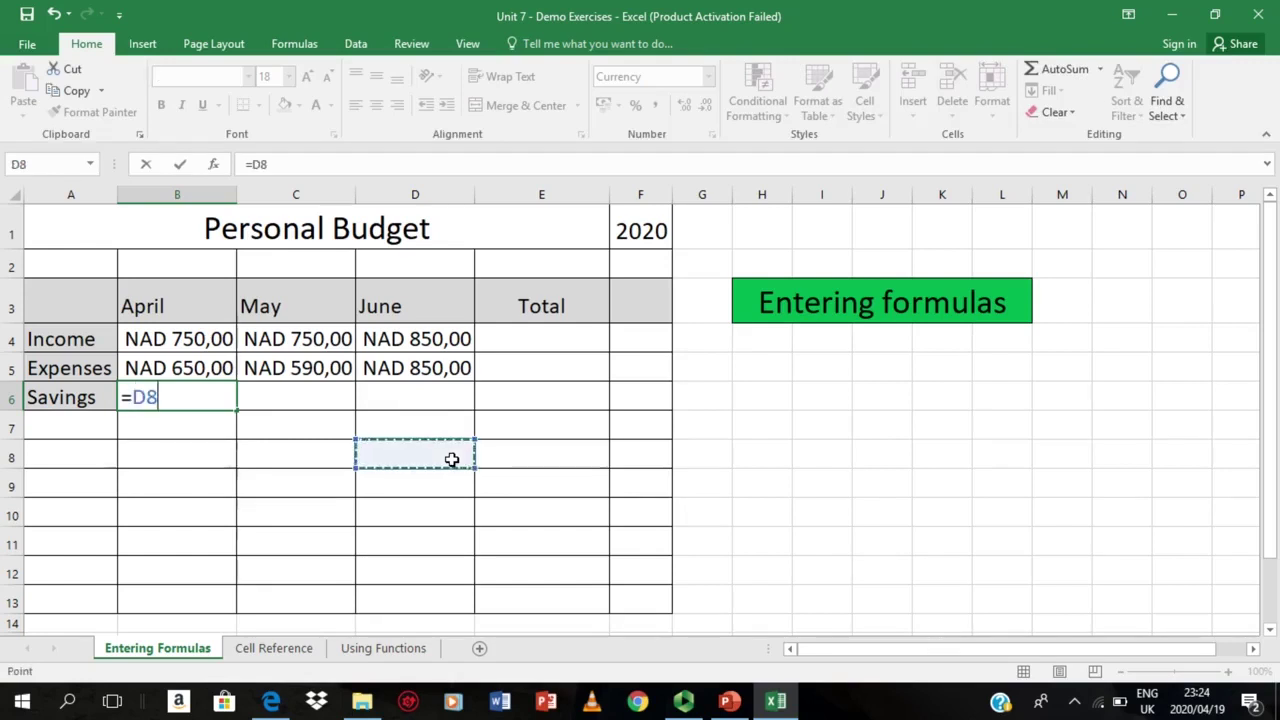
click(504, 479)
click(504, 420)
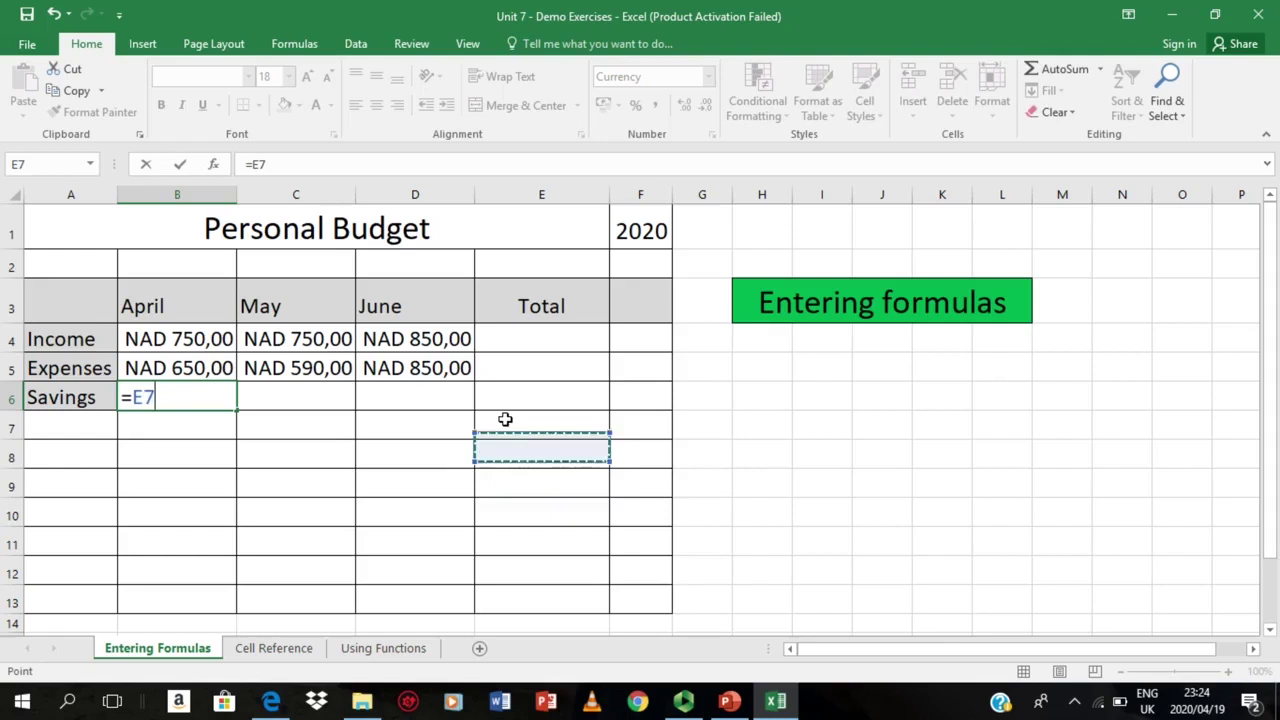
click(441, 426)
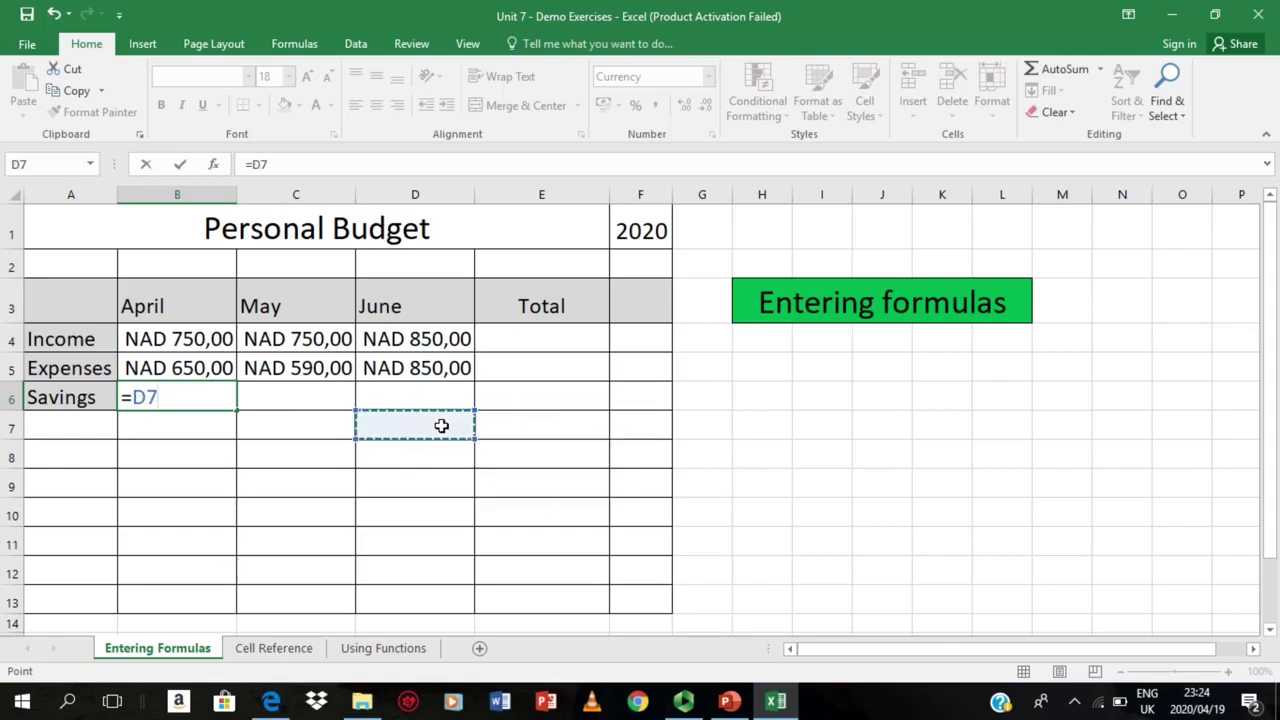
click(327, 462)
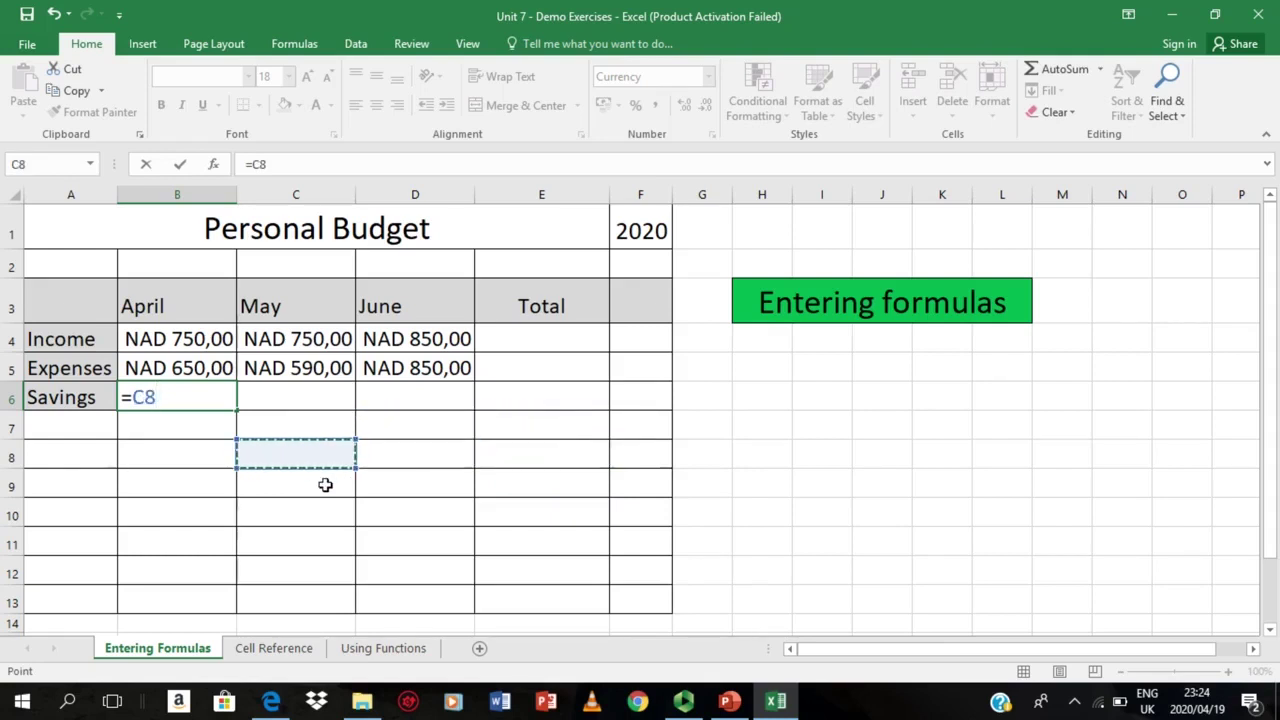
click(325, 484)
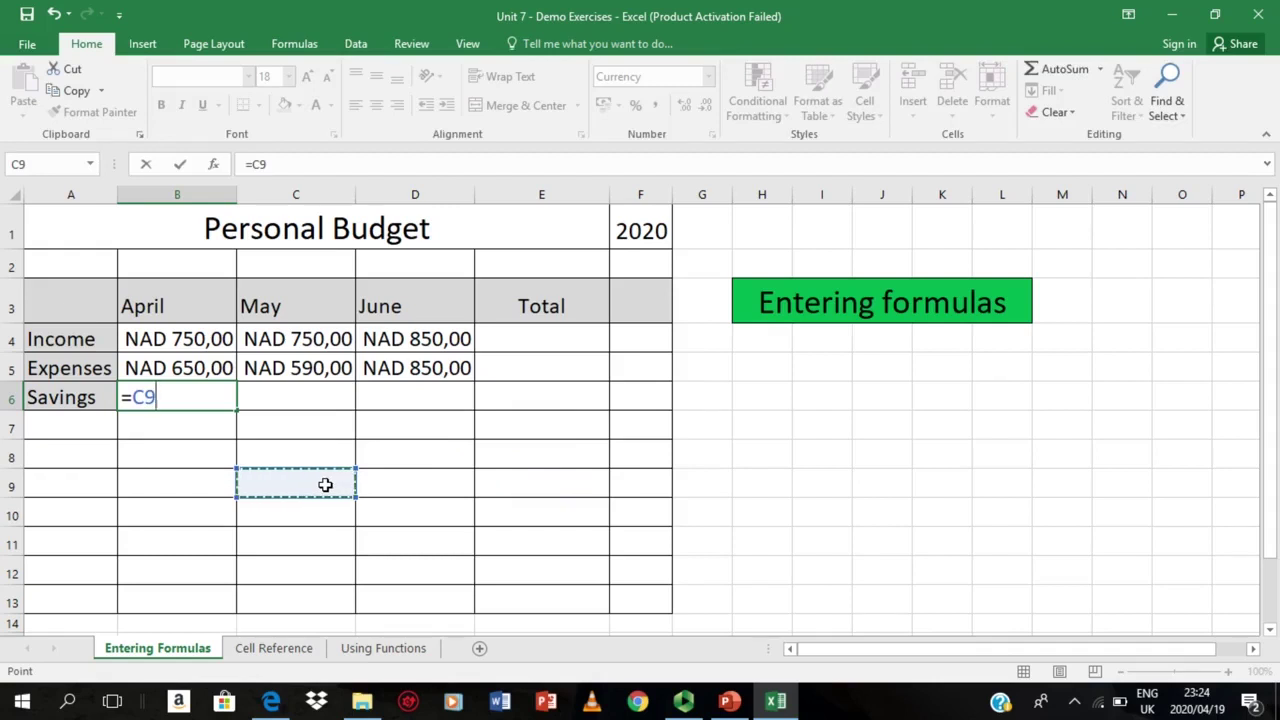
text(+)
click(514, 460)
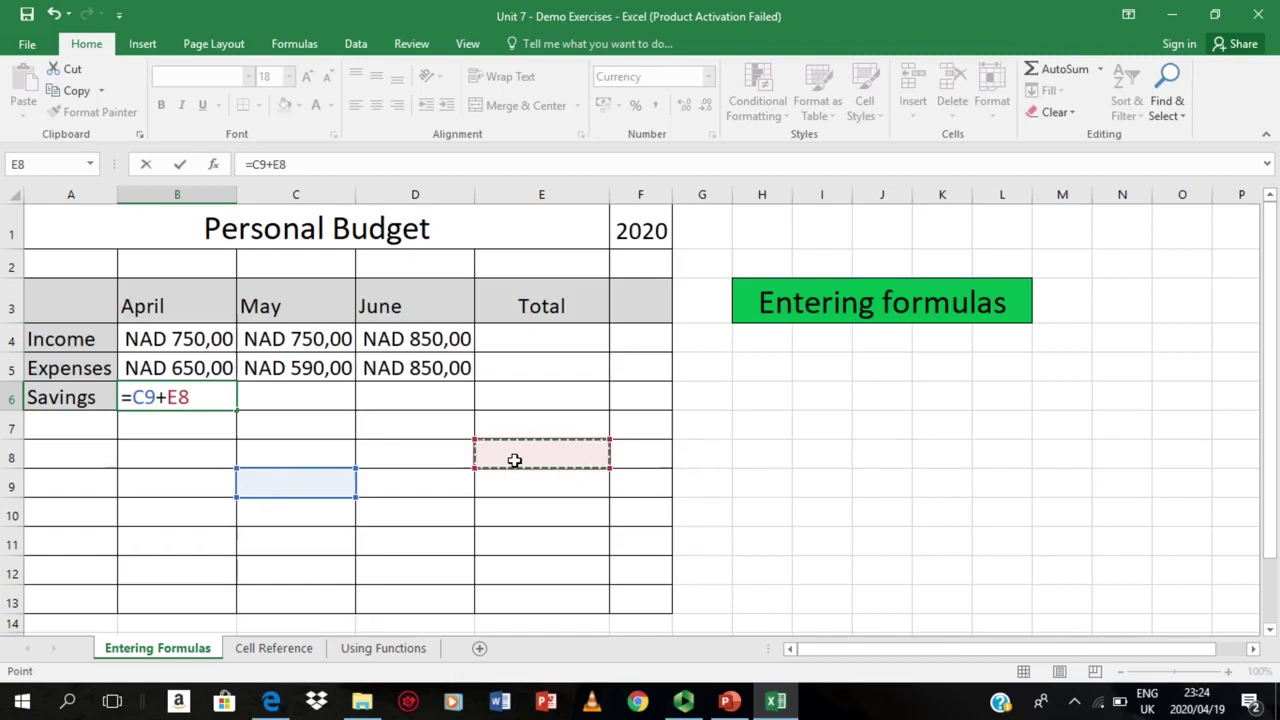
key(BackSpace)
key(BackSpace)
key(BackSpace)
key(BackSpace)
key(BackSpace)
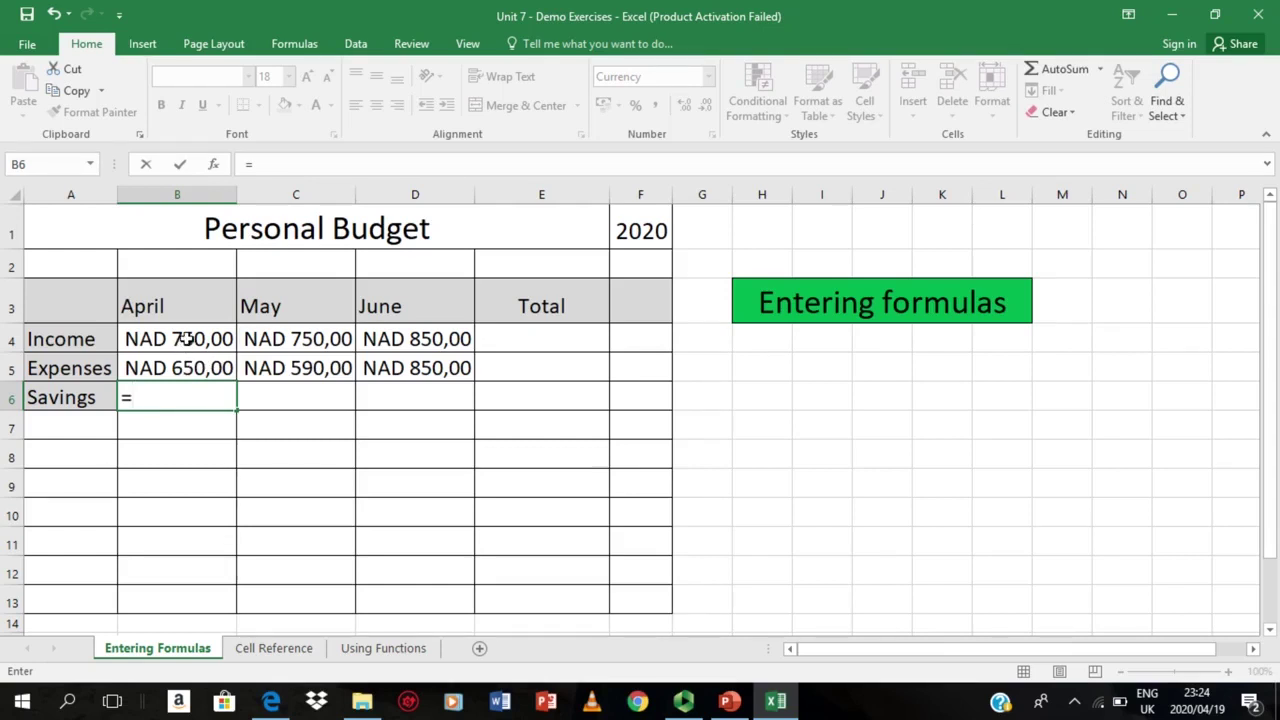
- Complete the April Savings formula in B6 as =B4-B5, subtracting expenses from income
click(185, 340)
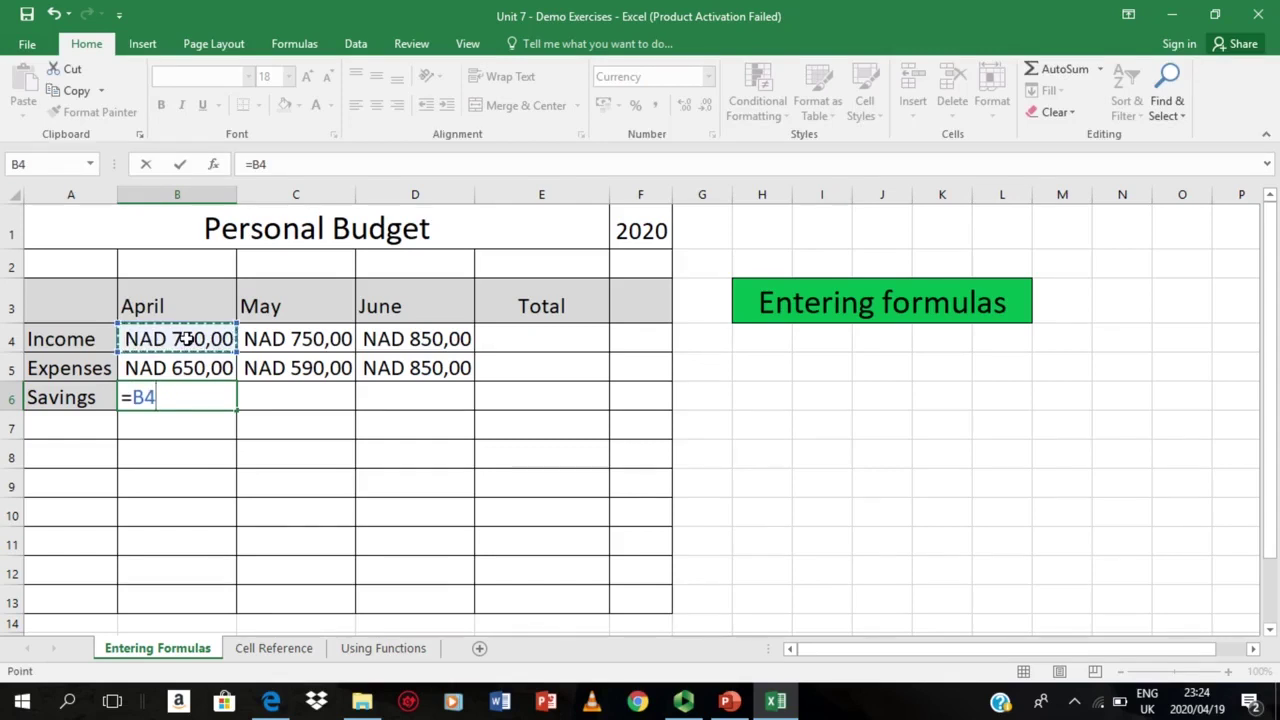
text(-)
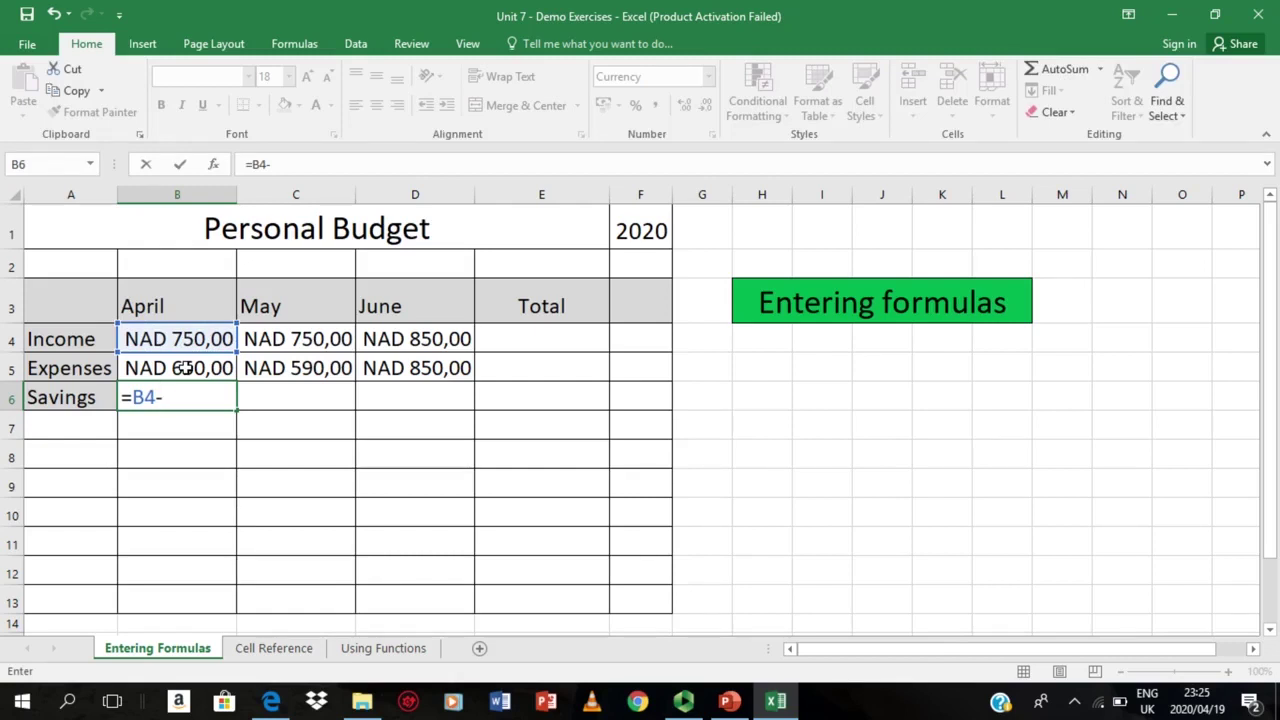
click(185, 368)
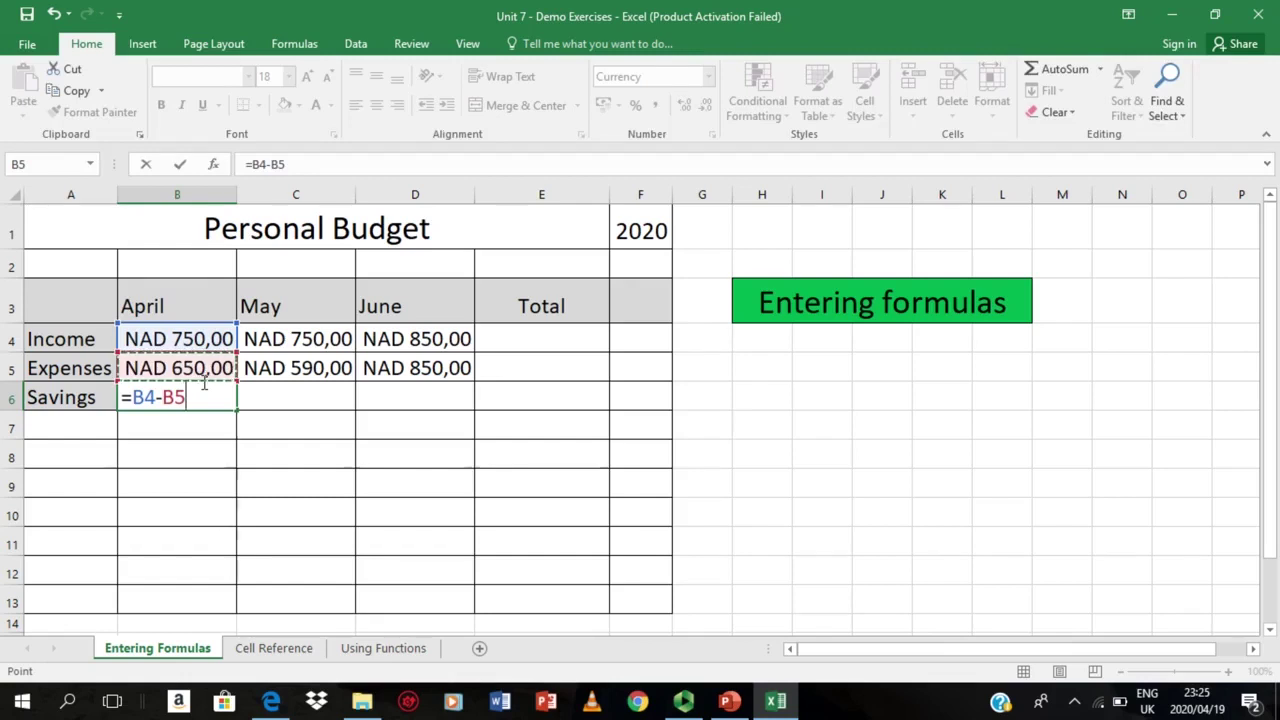
key(Return)
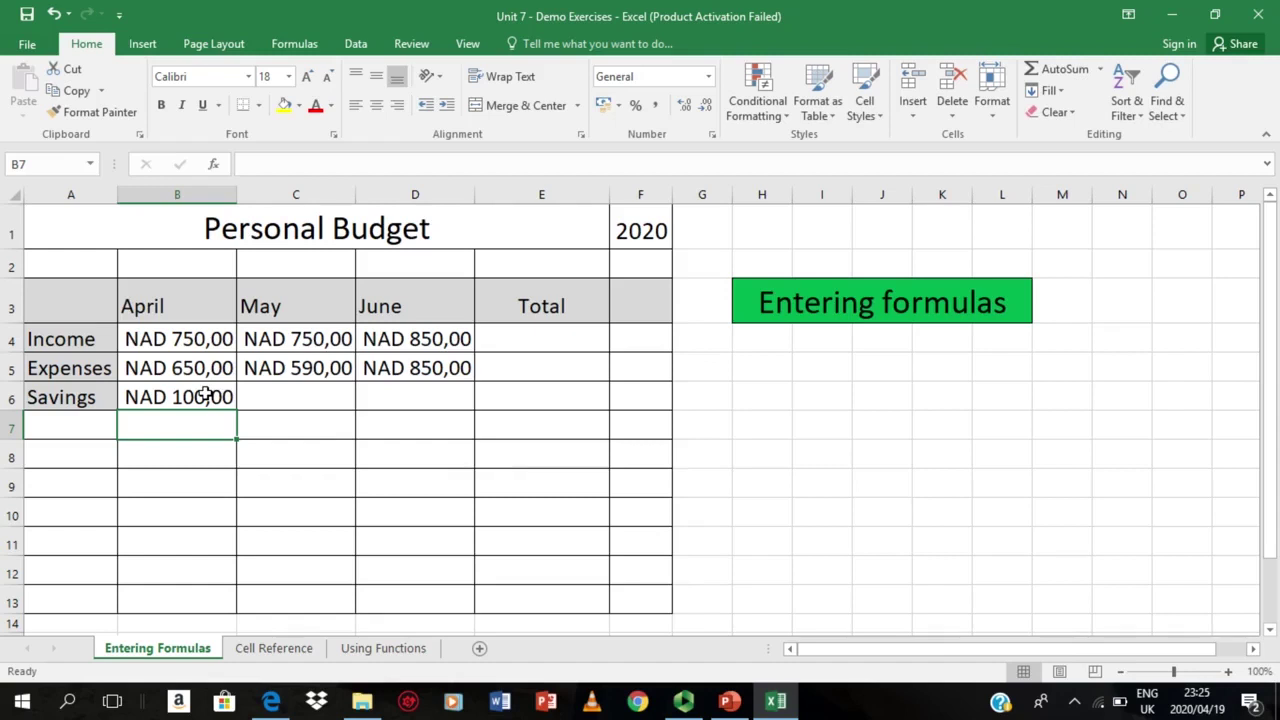
- Copy the April Savings formula from B6 across to the May and June cells, C6 and D6
click(206, 396)
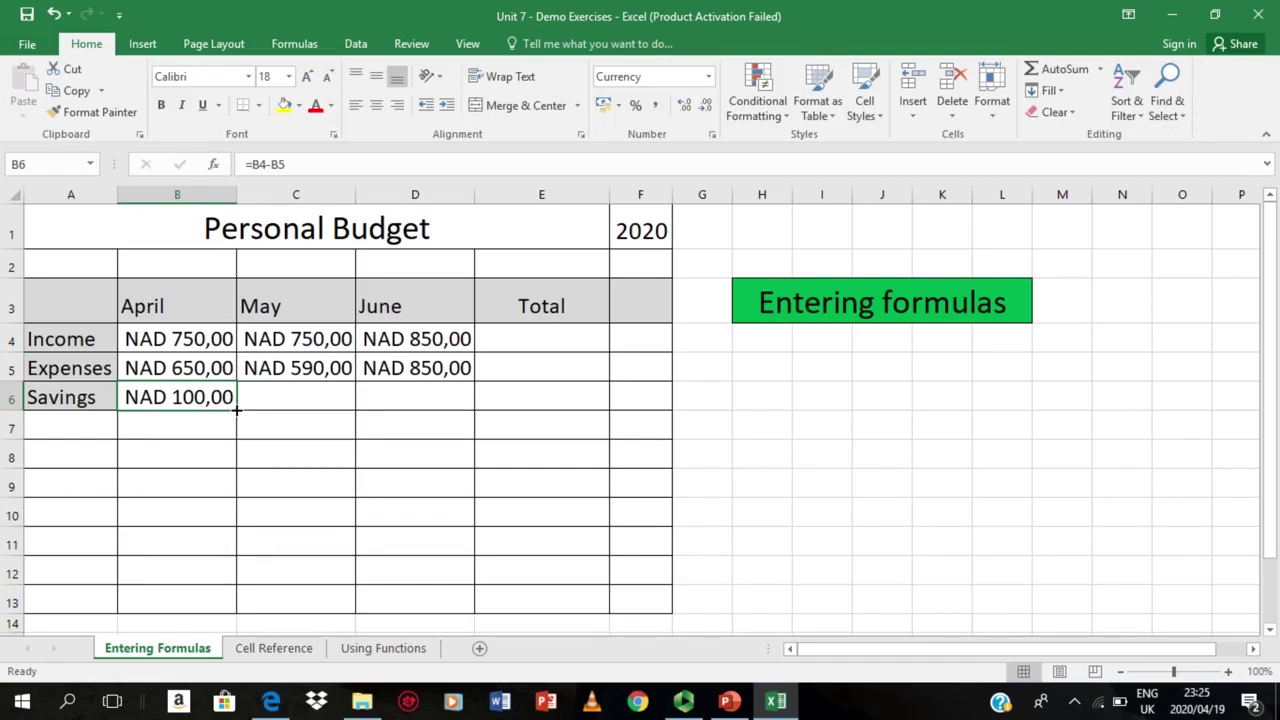
drag(237, 409, 434, 406)
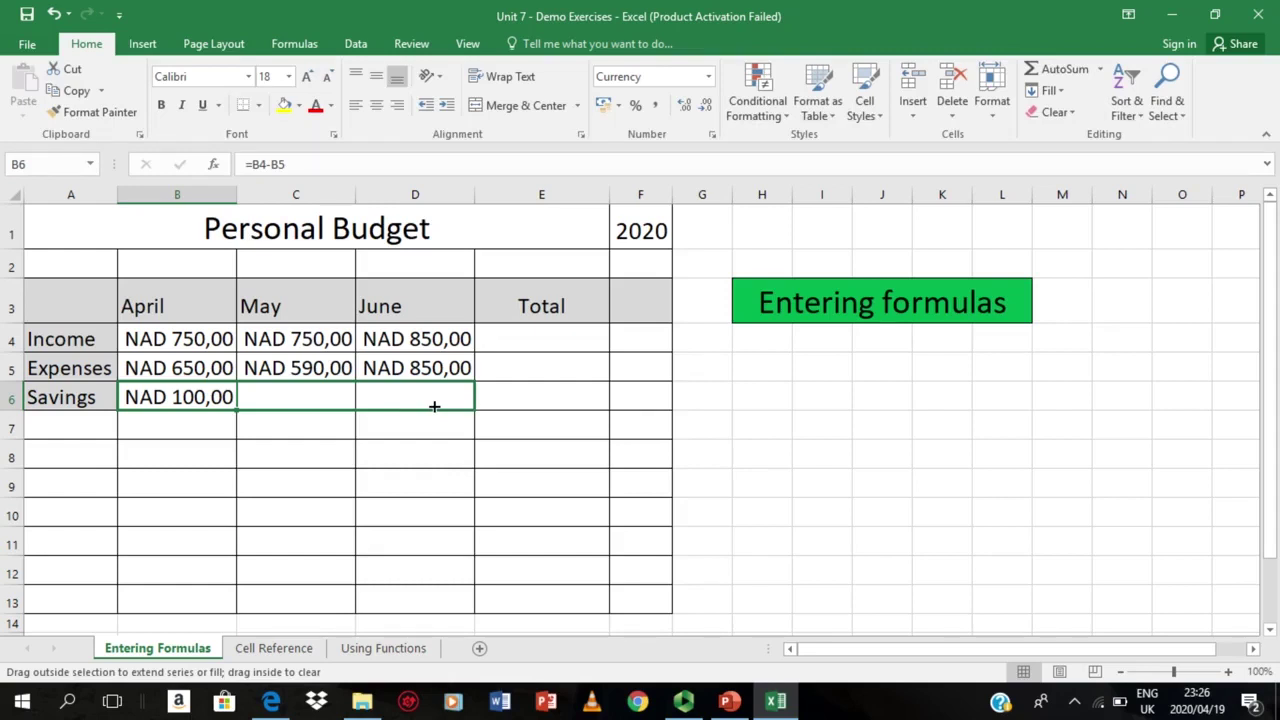
drag(434, 406, 433, 399)
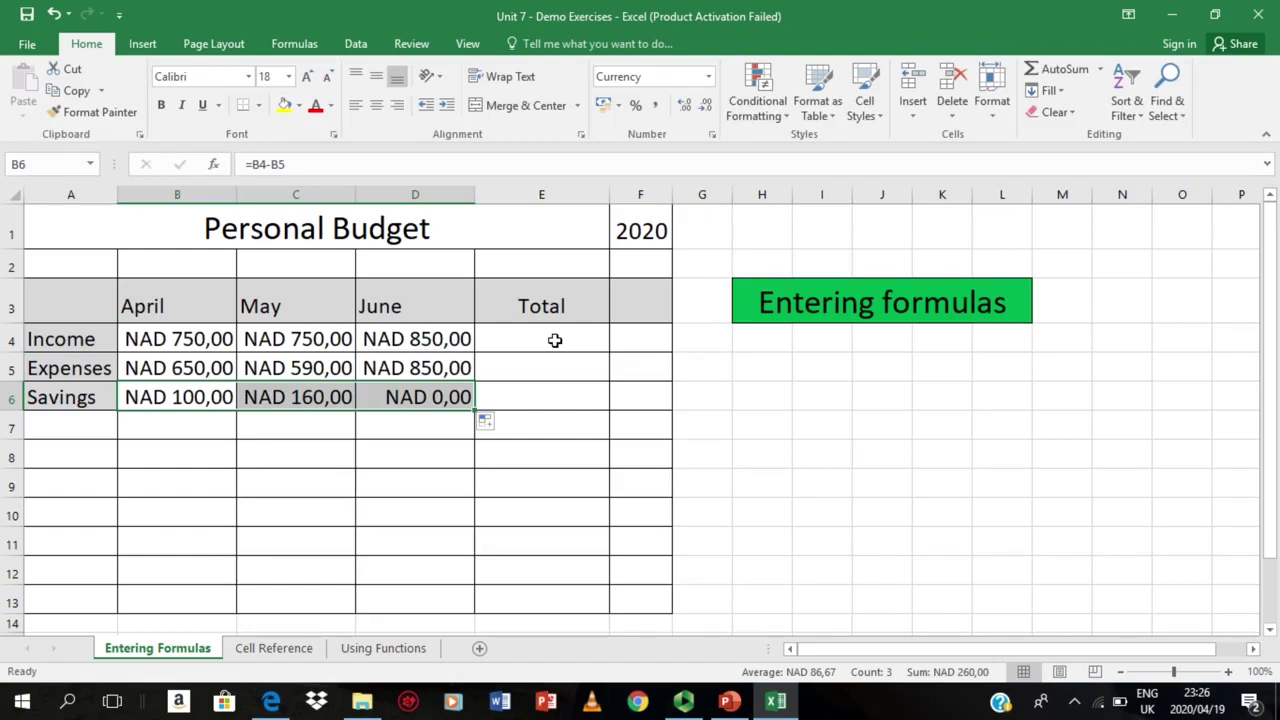
- Enter the formula =B4+C4+D4 in E4 to total the income for April, May and June
click(555, 340)
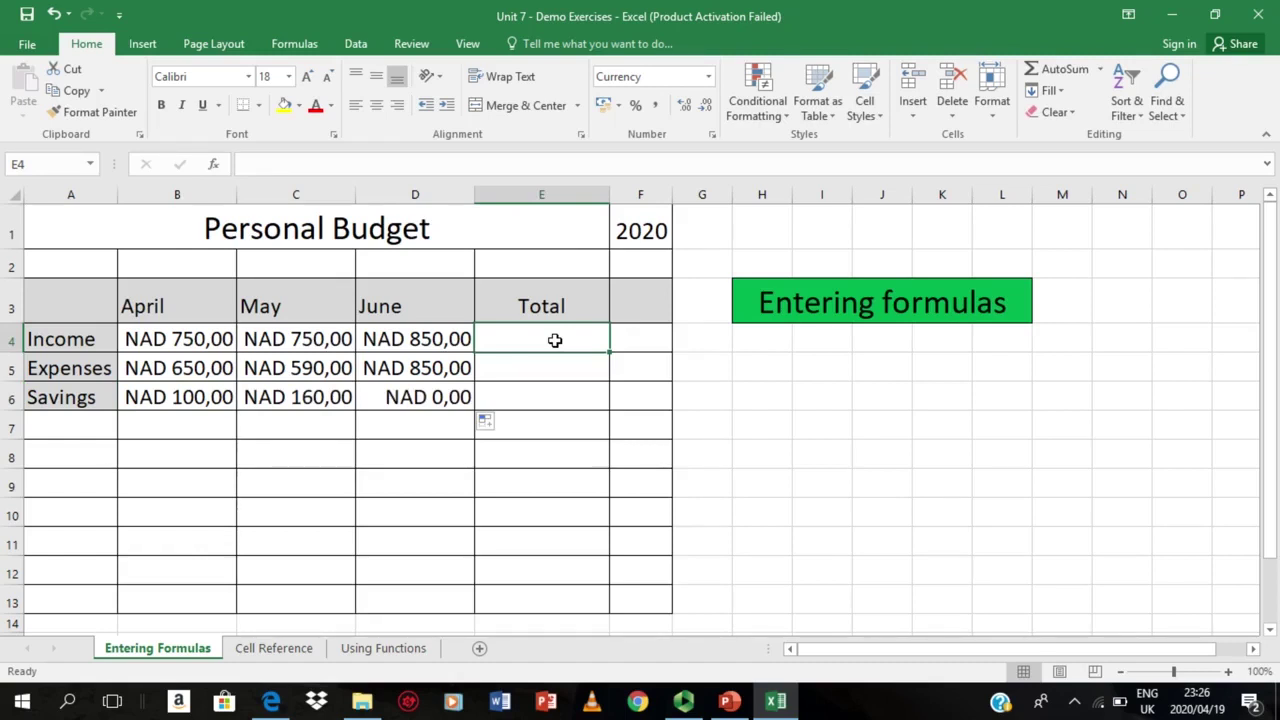
text(=)
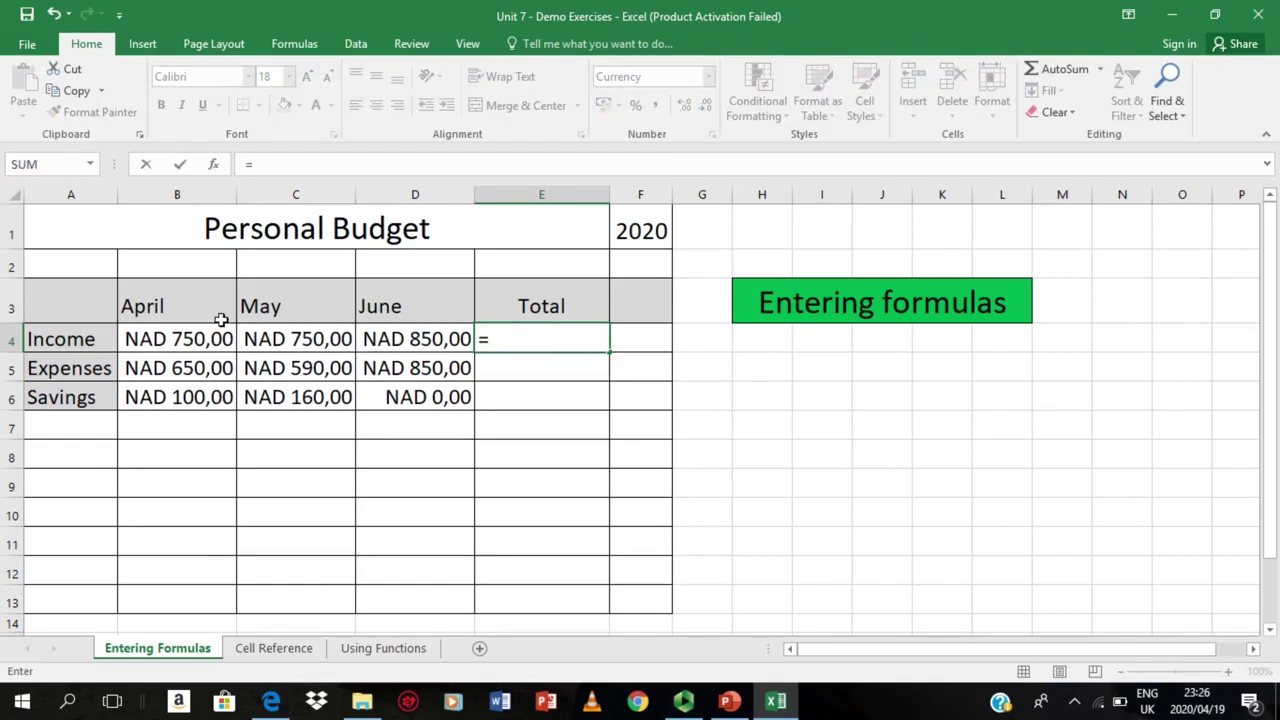
click(198, 340)
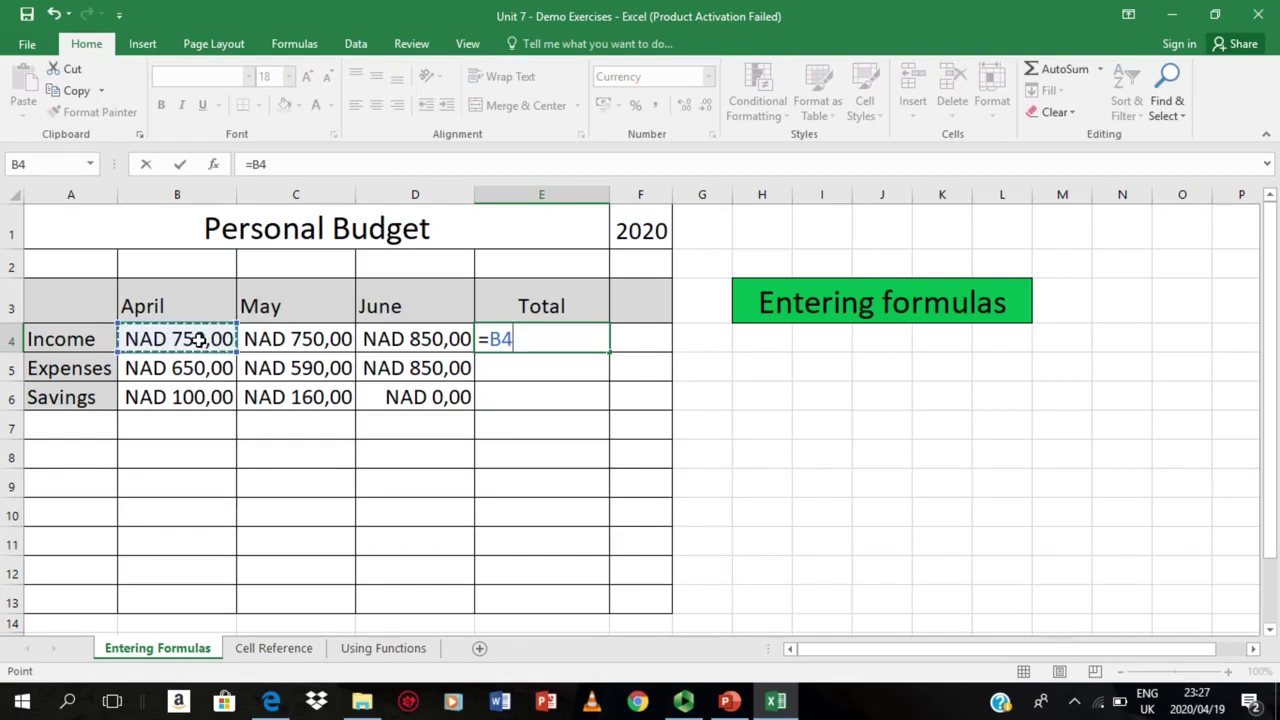
text(+)
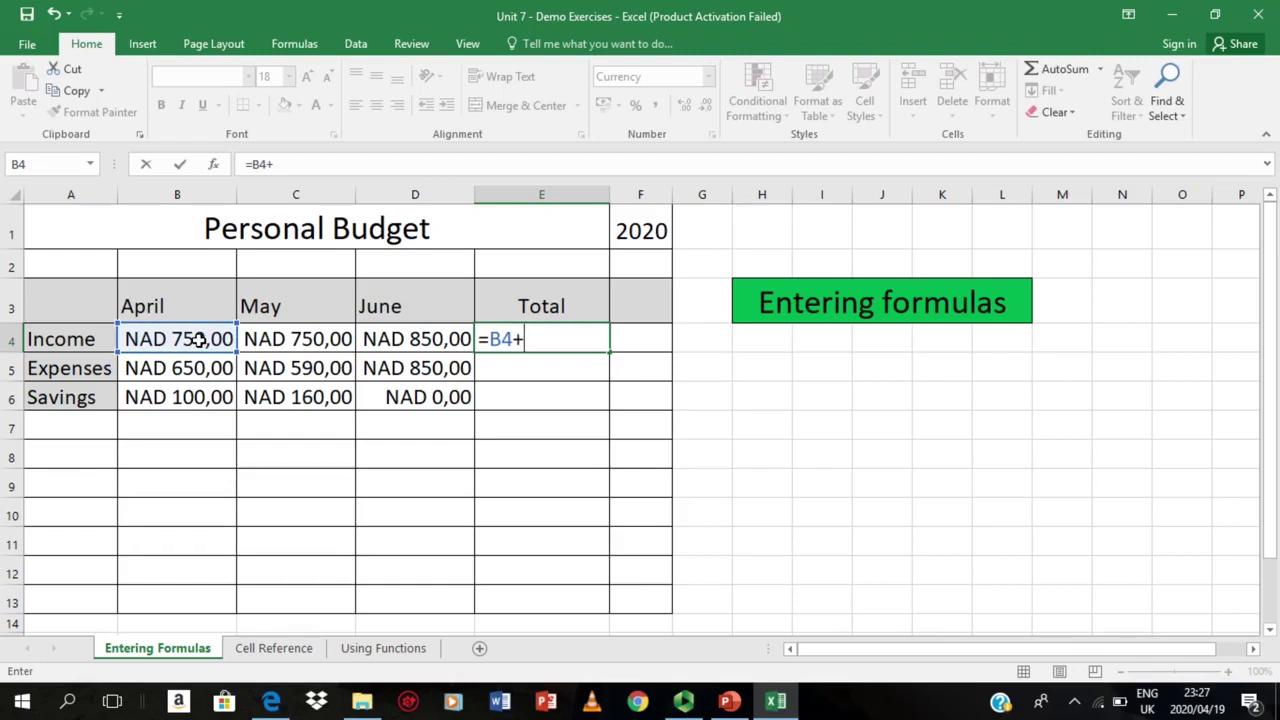
click(278, 339)
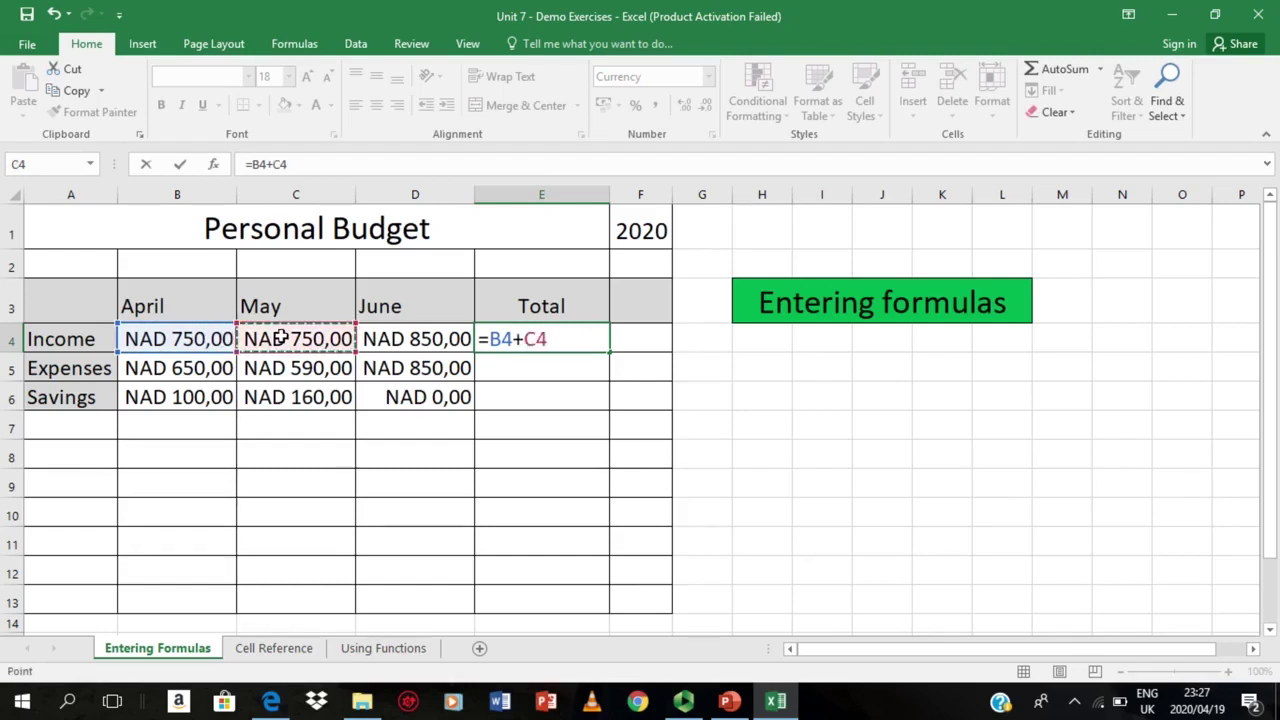
text(+)
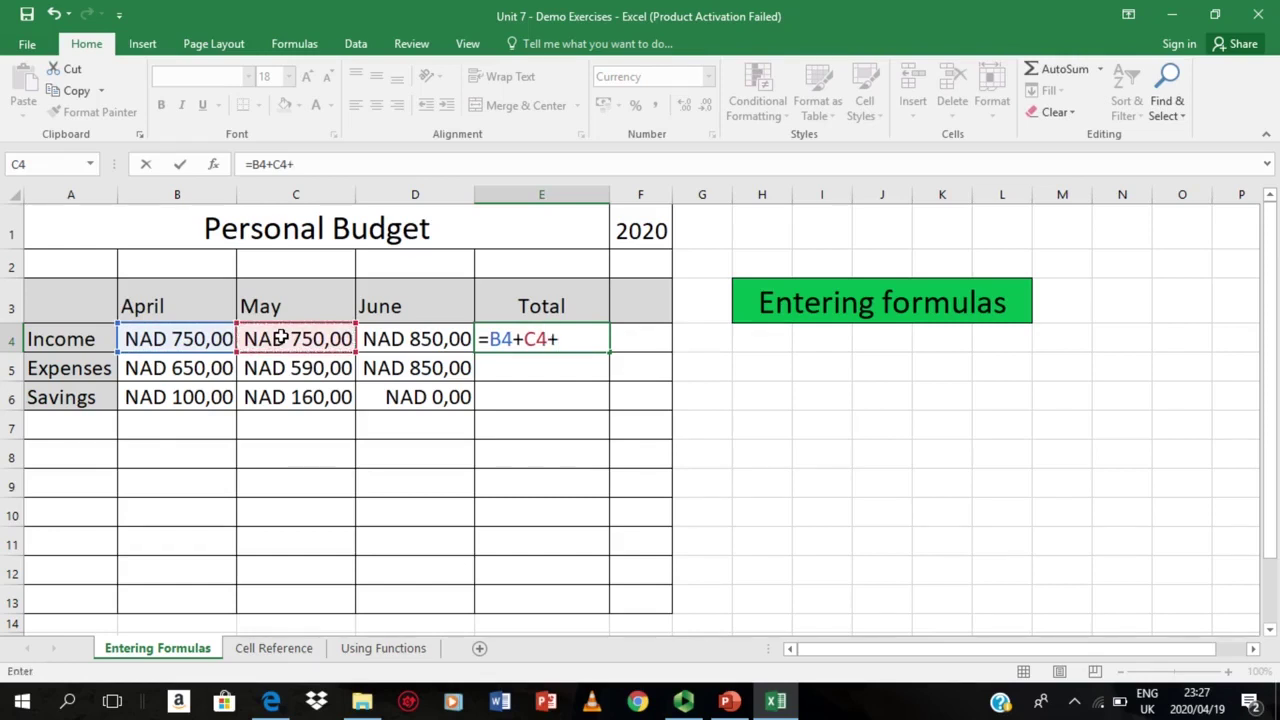
click(394, 339)
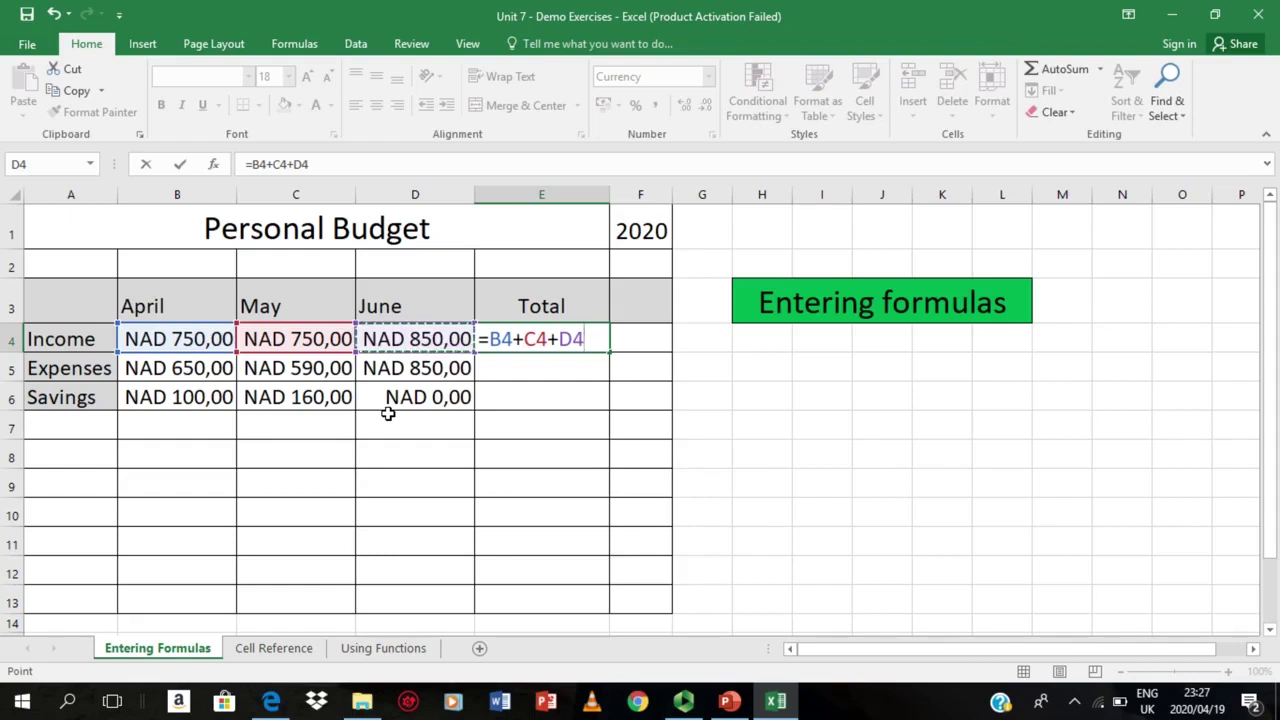
key(Return)
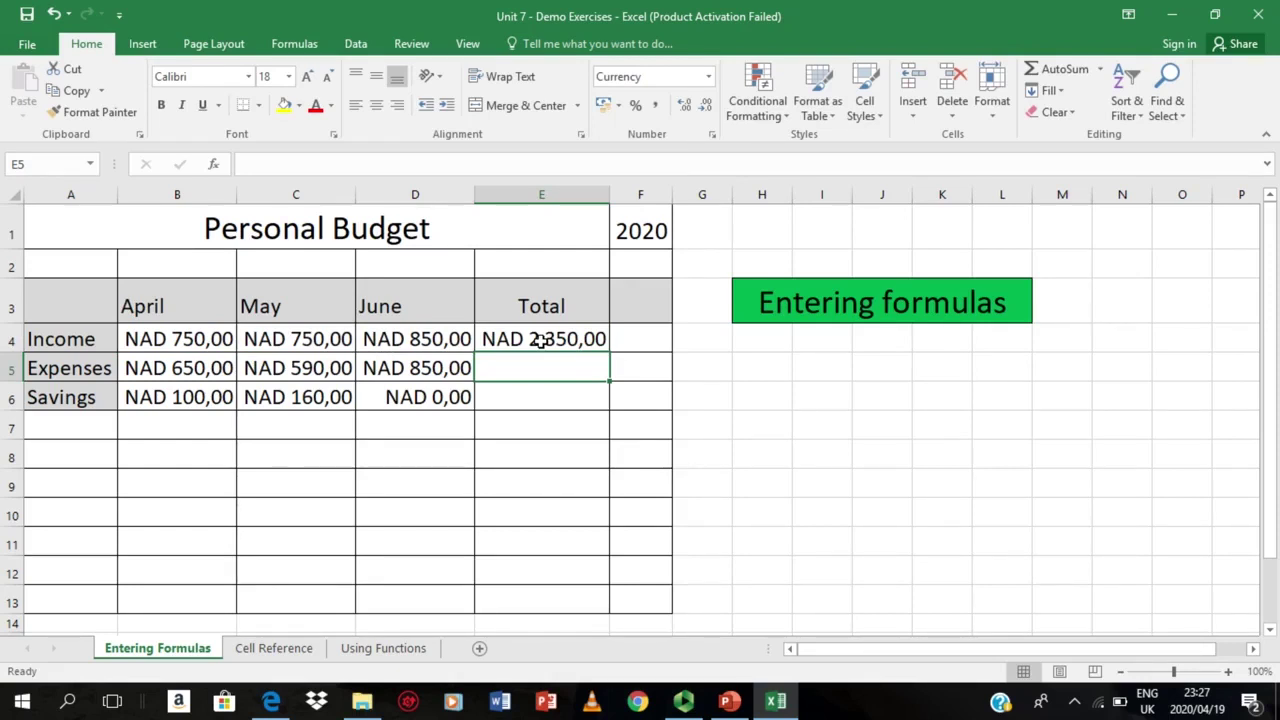
- Copy the Income total formula from E4 down to the Expenses and Savings rows, E5 and E6
click(540, 341)
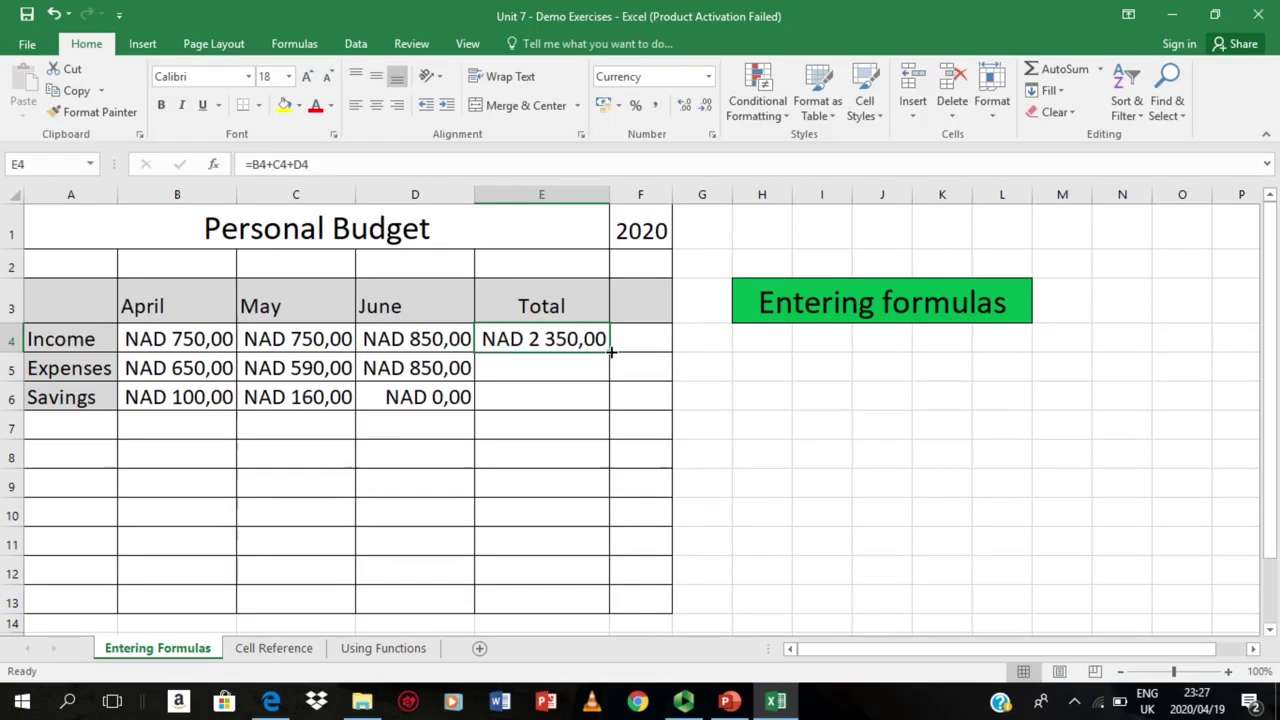
drag(611, 351, 597, 398)
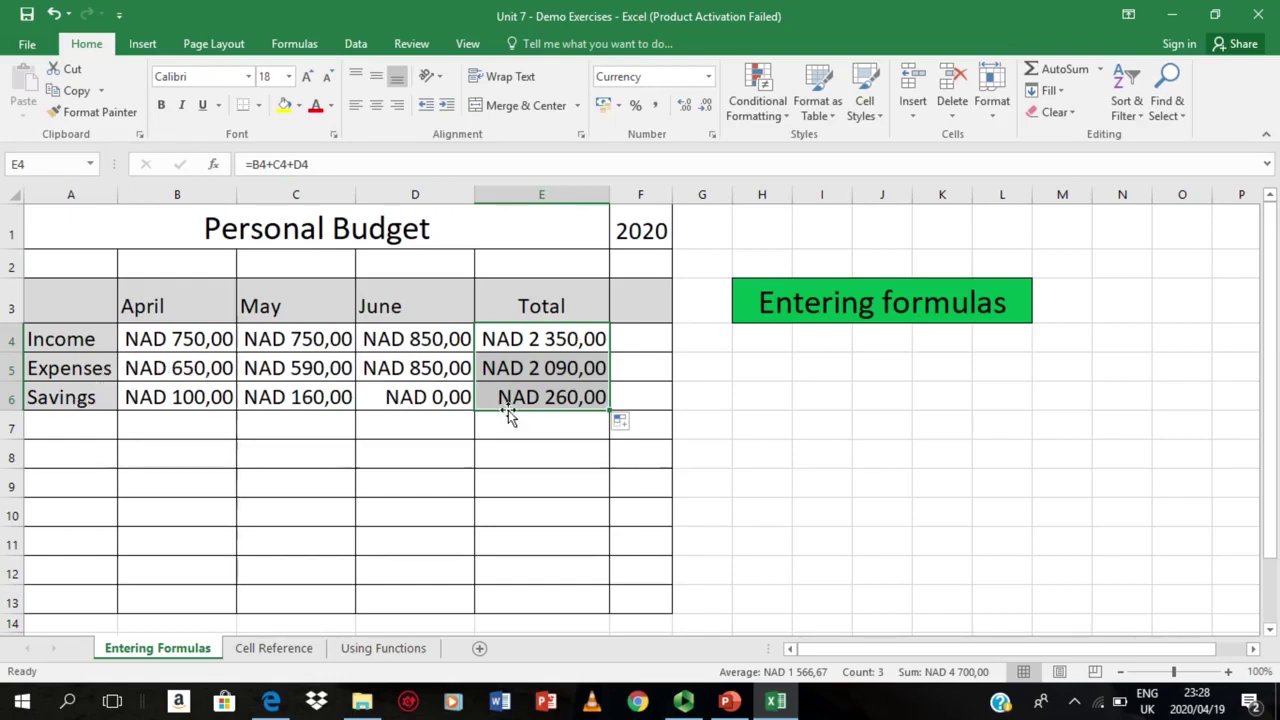
click(590, 397)
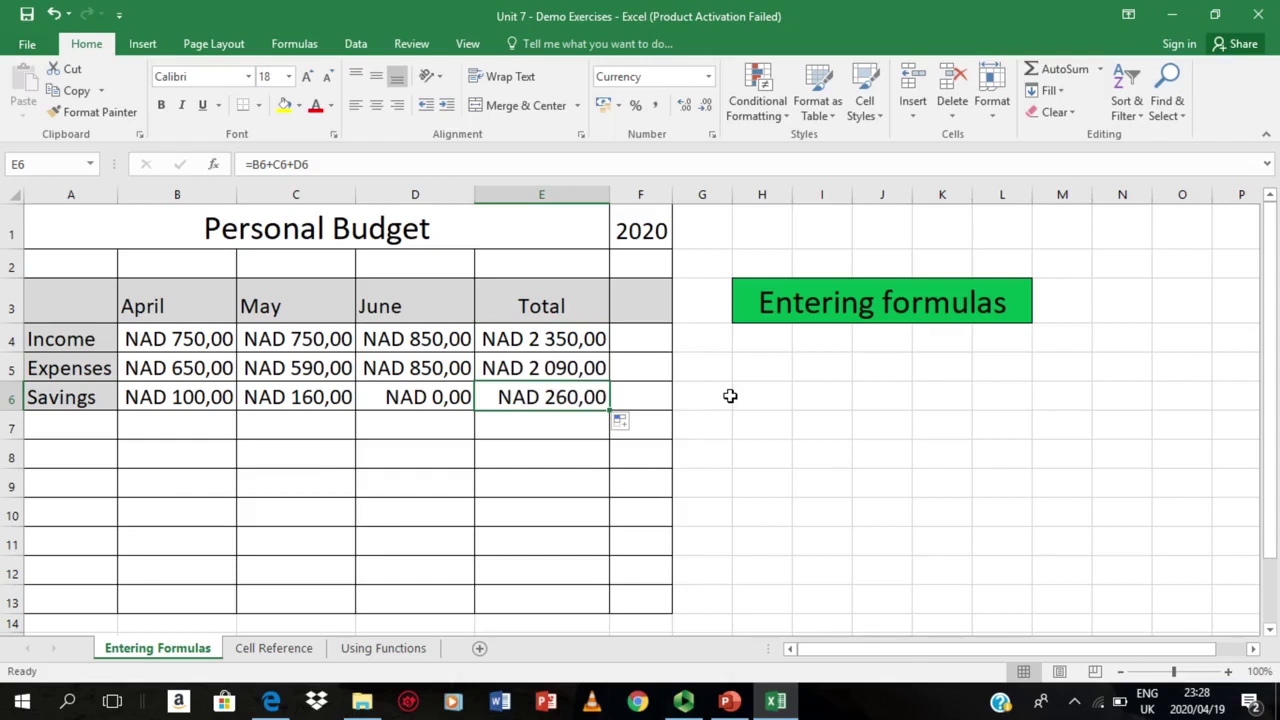